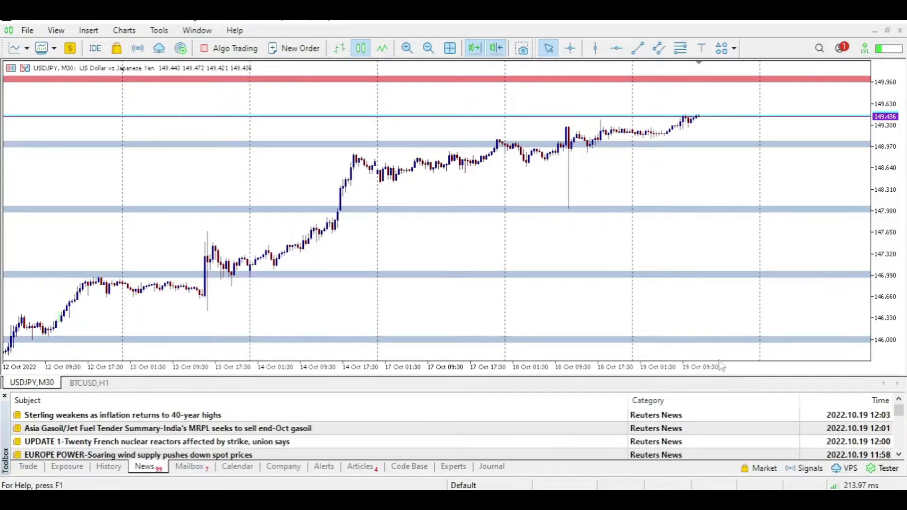
Step: Open the symbol list and browse the currency pairs in the Forex Standard Majors group
click(55, 29)
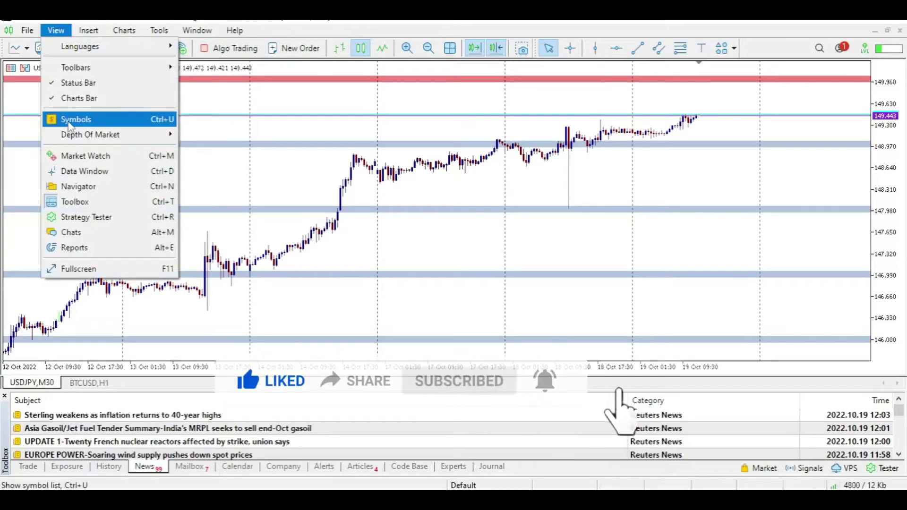
click(76, 119)
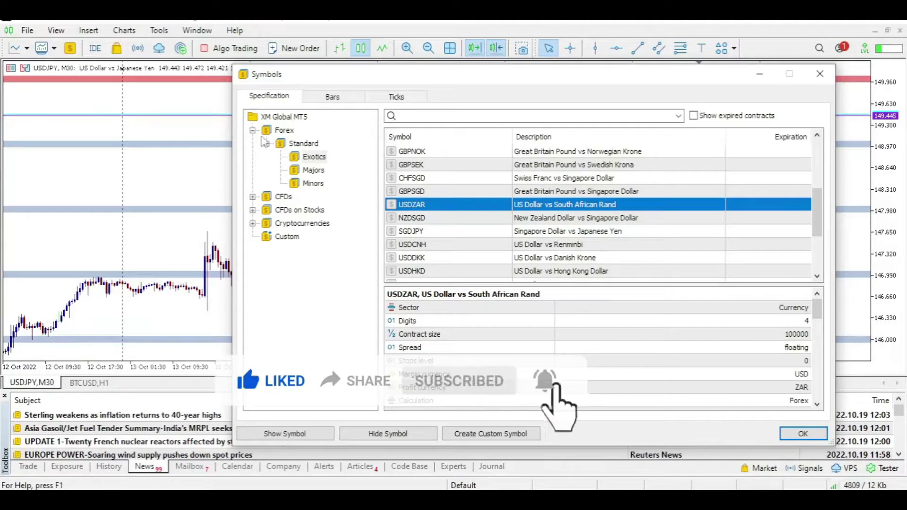
click(284, 132)
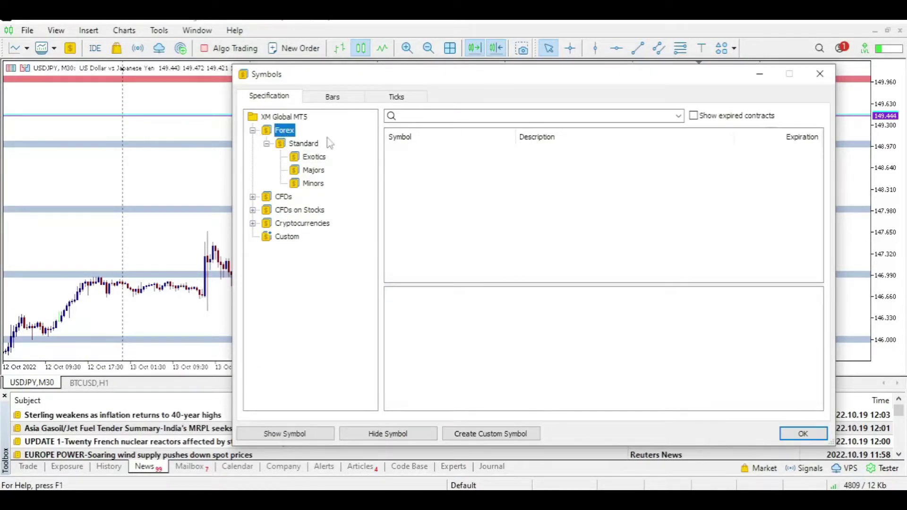
click(314, 170)
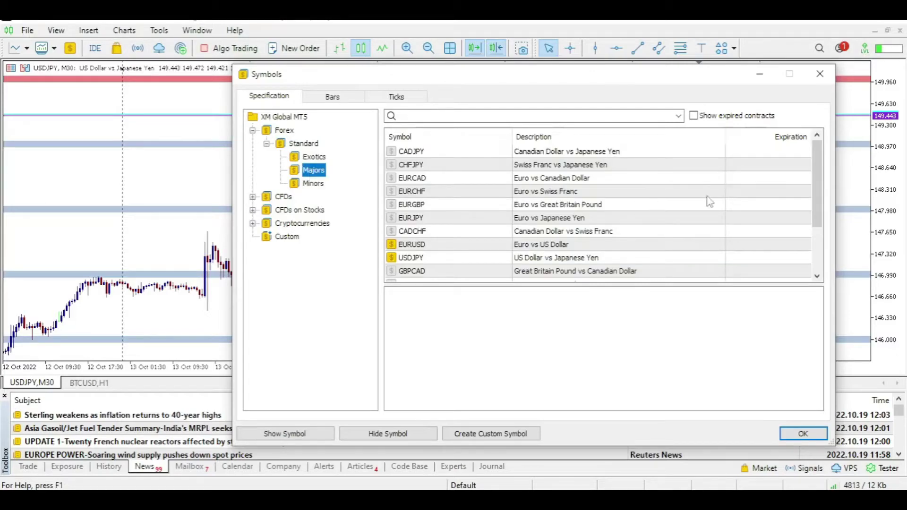
drag(815, 162, 819, 234)
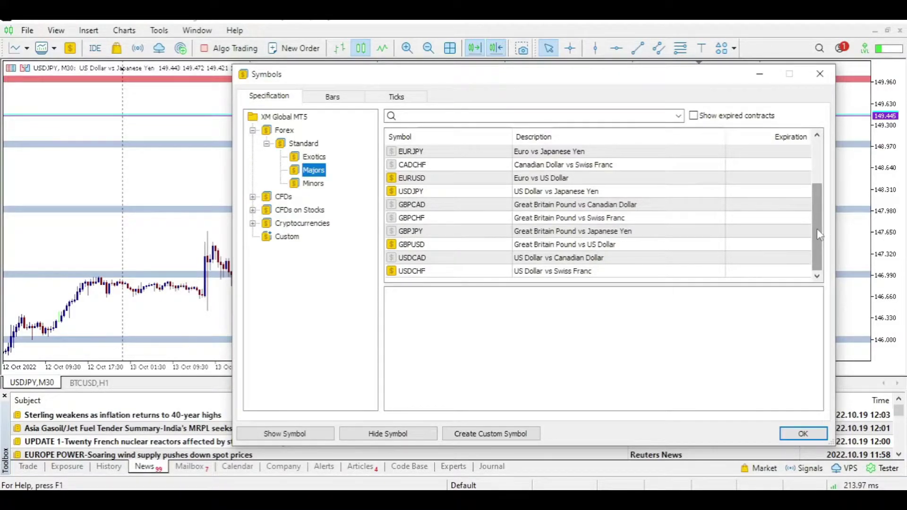
Step: Review the specifications of the major pairs USDJPY, EURUSD, CADCHF and EURGBP
click(539, 195)
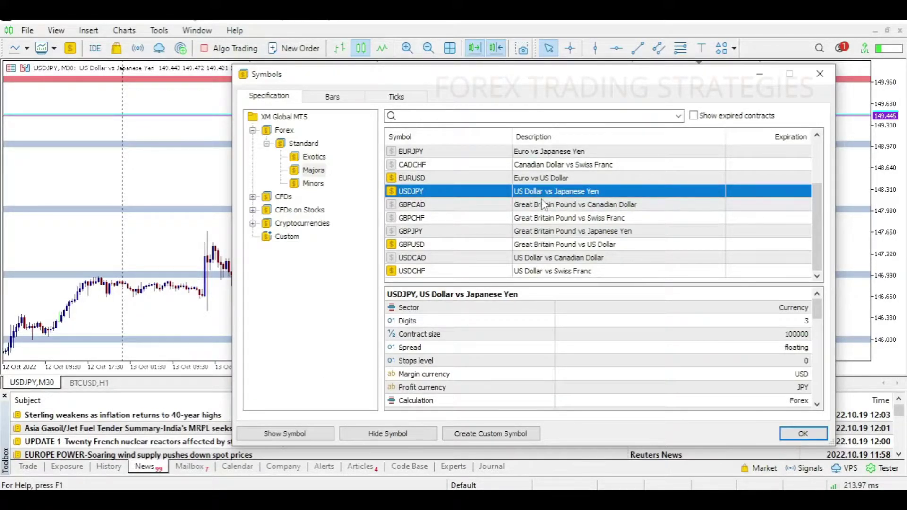
click(528, 180)
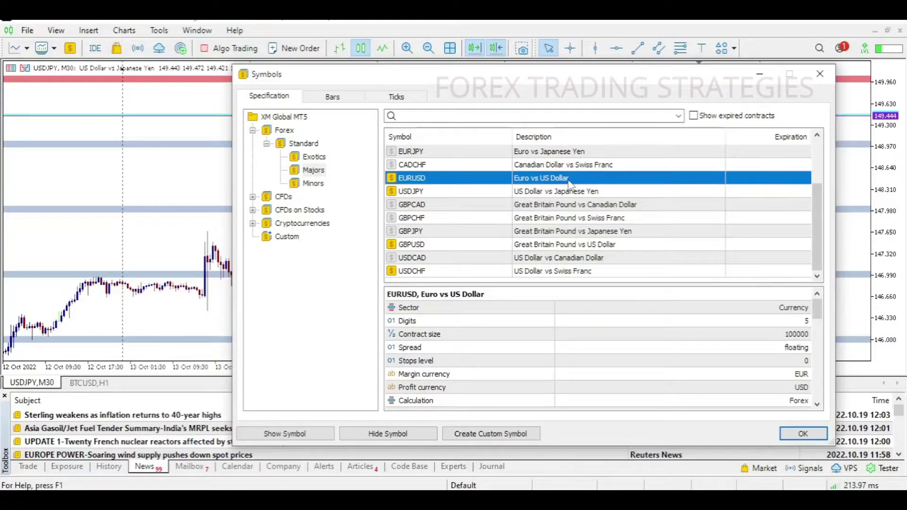
click(542, 171)
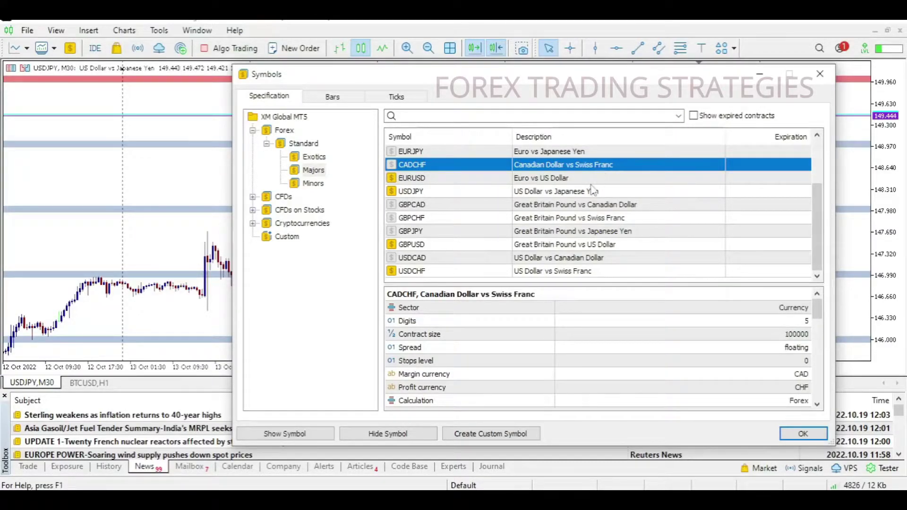
scroll(595, 188, up, 1)
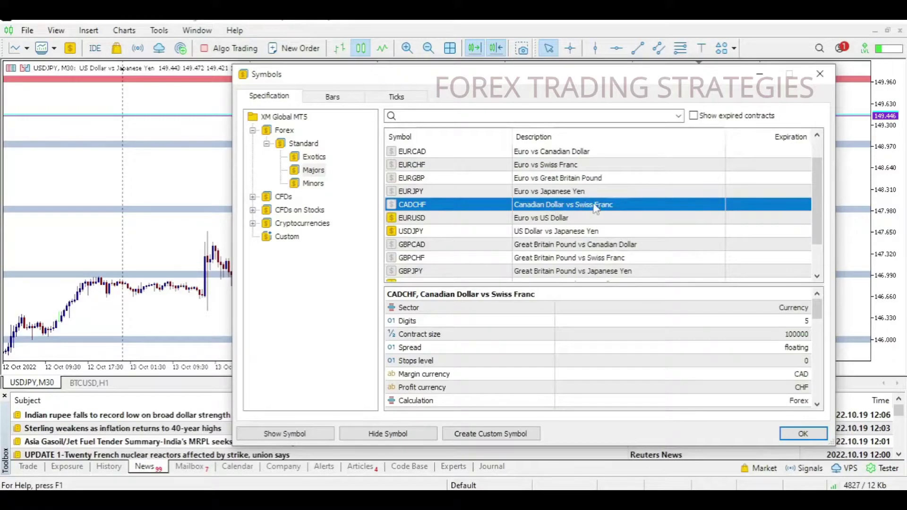
click(563, 181)
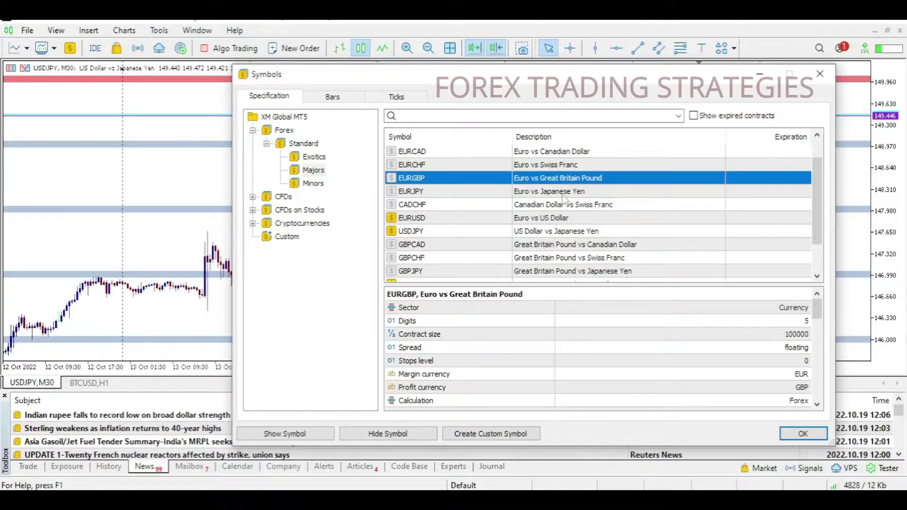
scroll(592, 211, up, 1)
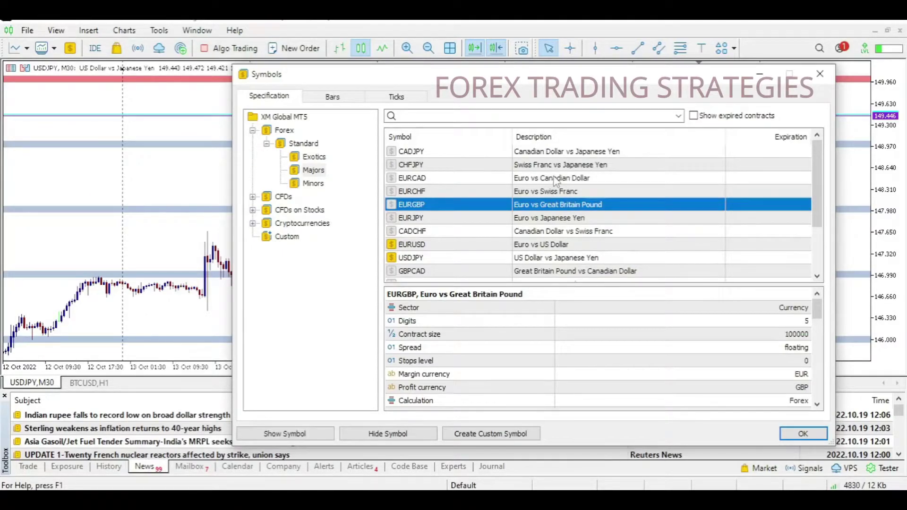
scroll(556, 182, down, 2)
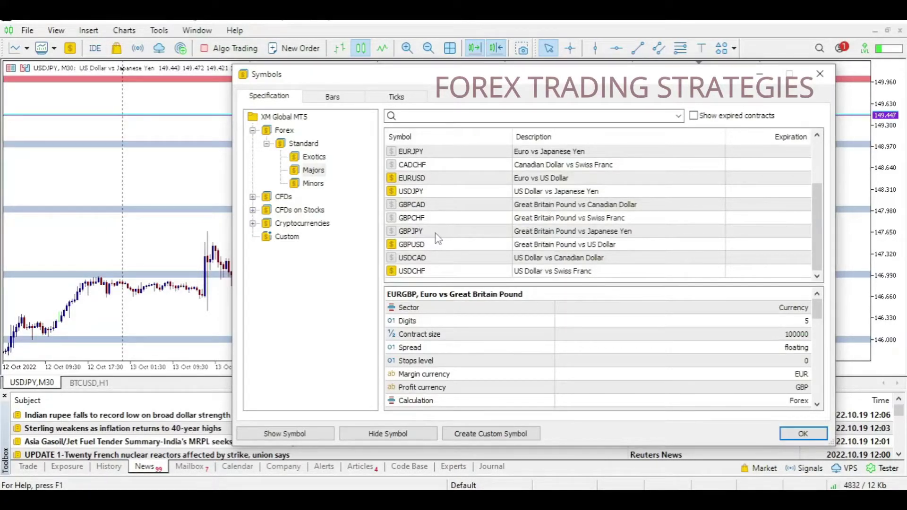
Step: Examine the Minors group in an enlarged symbol list and view the specification of AUDUSD
click(313, 183)
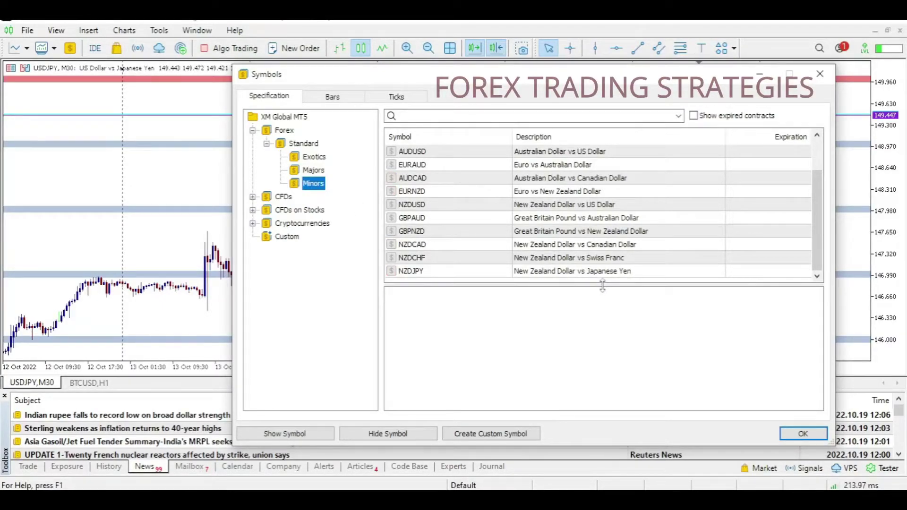
drag(602, 284, 603, 310)
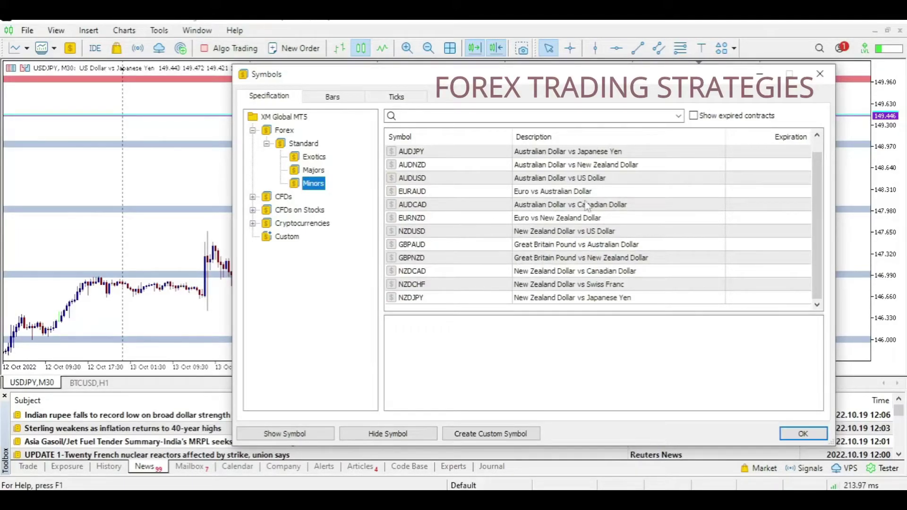
click(545, 179)
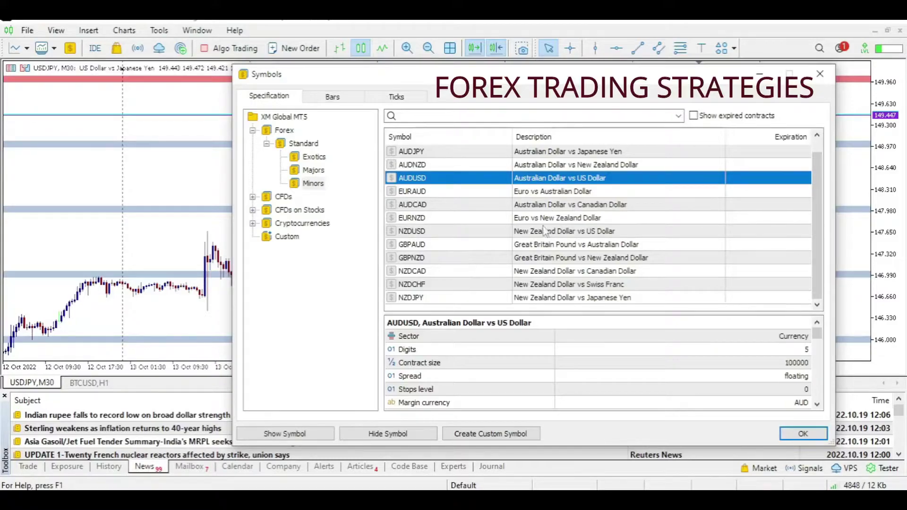
click(314, 184)
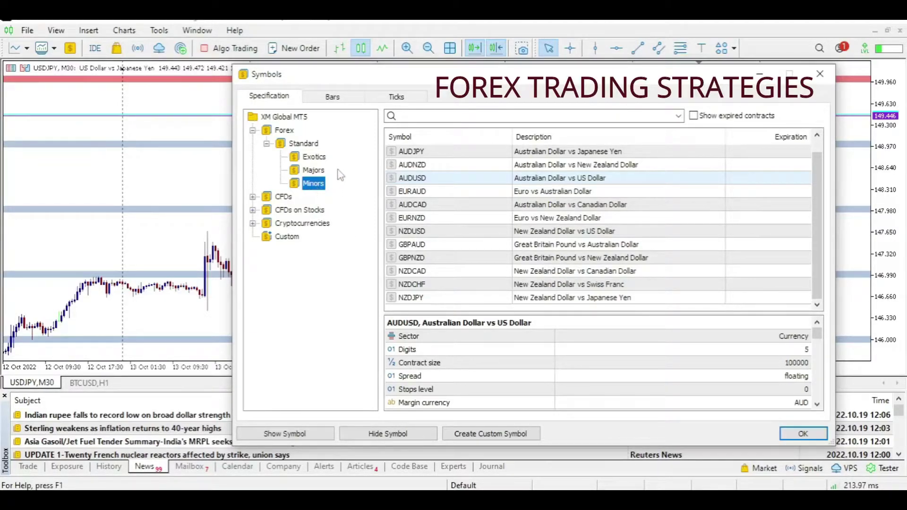
Step: Open the Exotics group, view the EURZAR specification and browse to the end of the exotic pairs
click(317, 158)
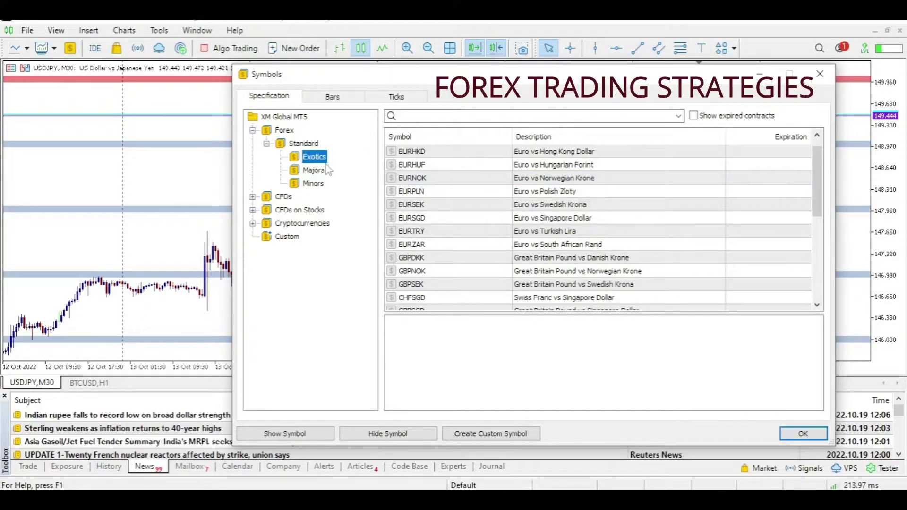
mouse_move(823, 185)
mouse_down()
mouse_move(813, 283)
mouse_move(823, 180)
mouse_move(821, 186)
mouse_up()
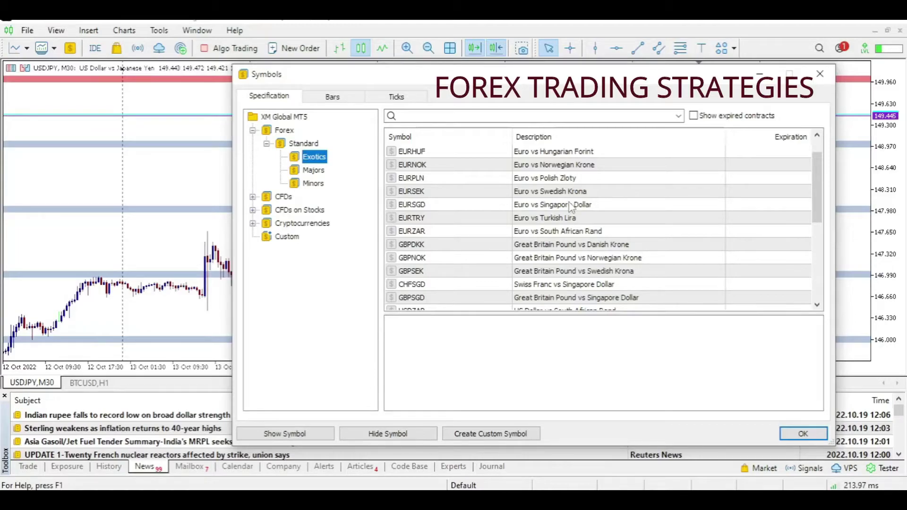
click(564, 233)
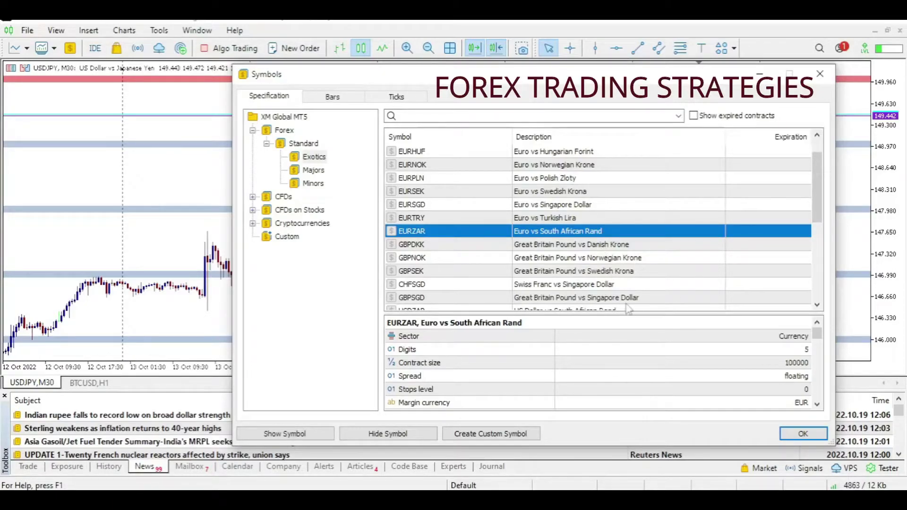
scroll(576, 290, down, 2)
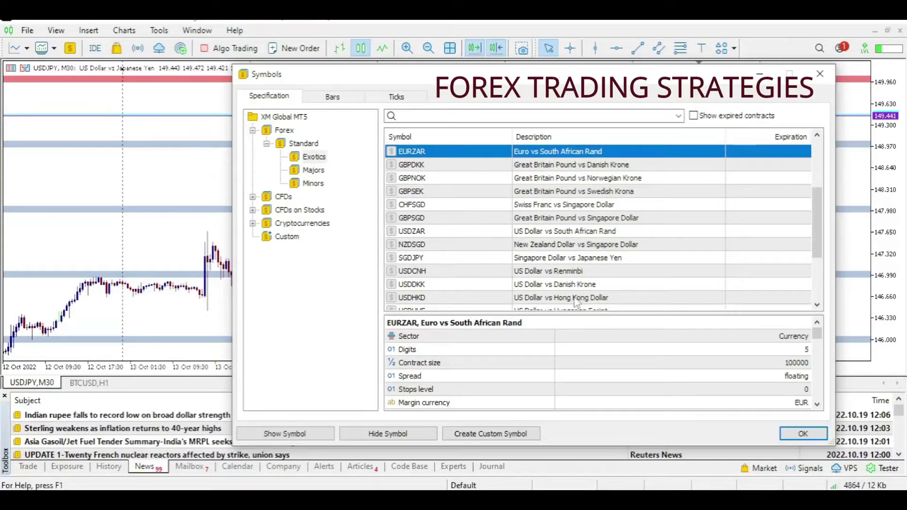
scroll(626, 259, down, 2)
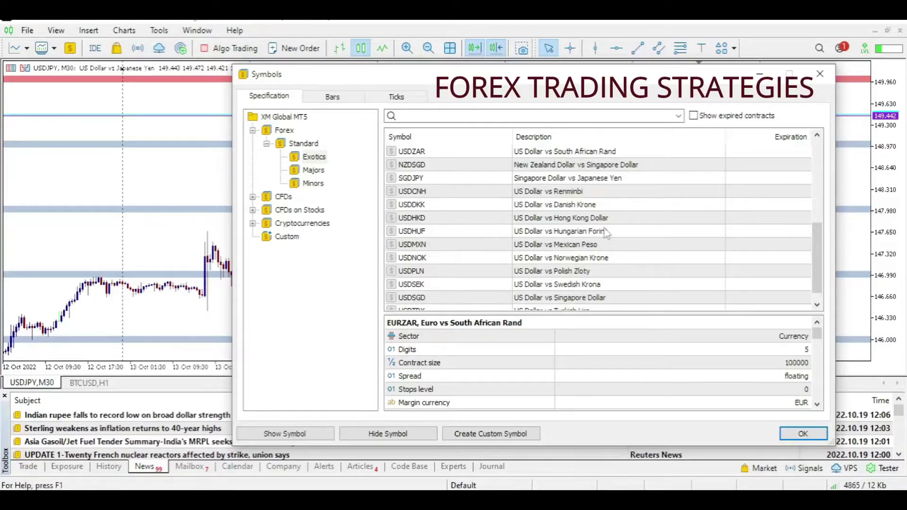
scroll(606, 232, down, 1)
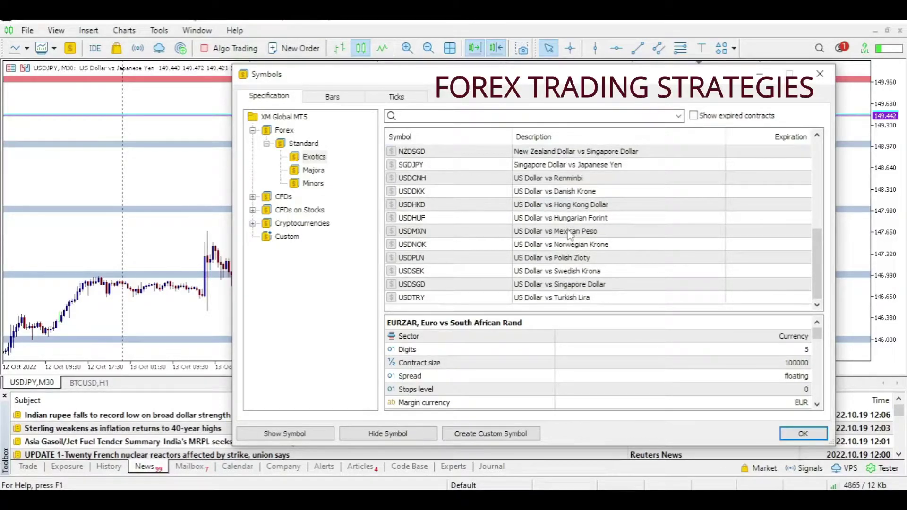
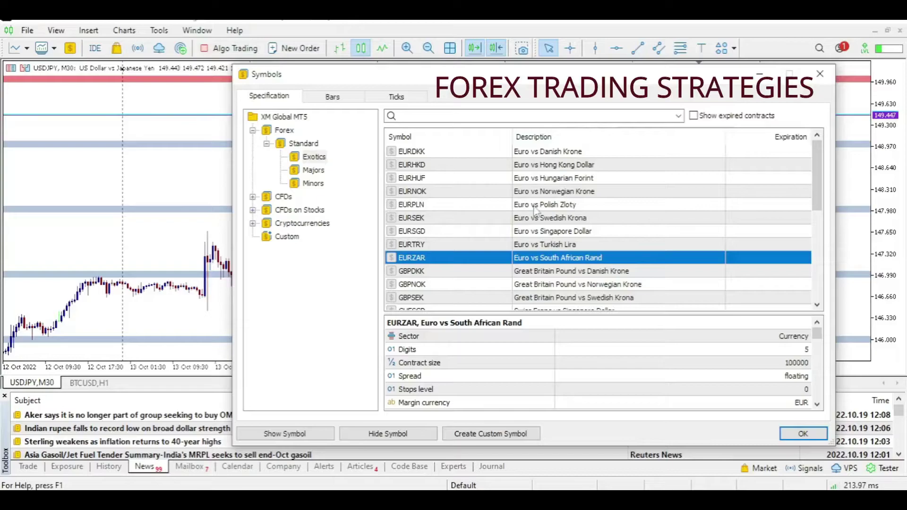
Step: Look through the exotic pairs quoted against the euro, pound and US dollar, and check the spread type of EURZAR
scroll(580, 203, down, 2)
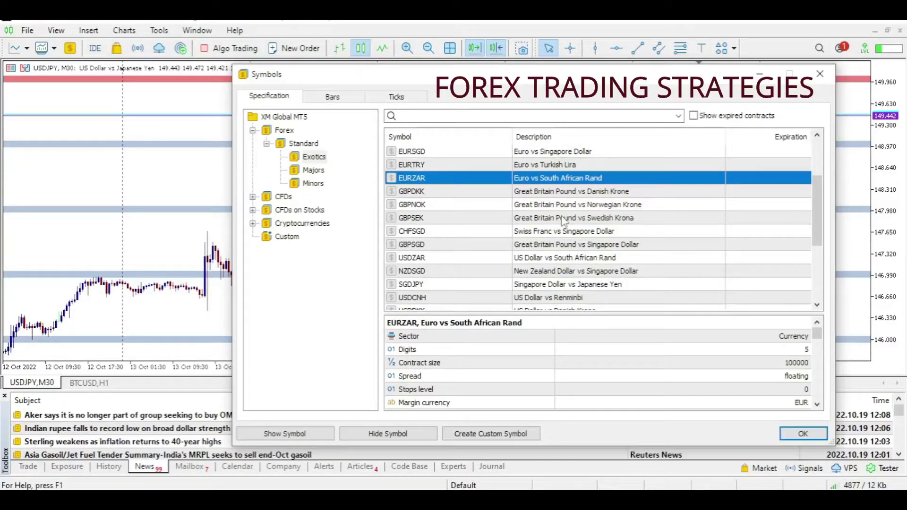
scroll(563, 221, down, 1)
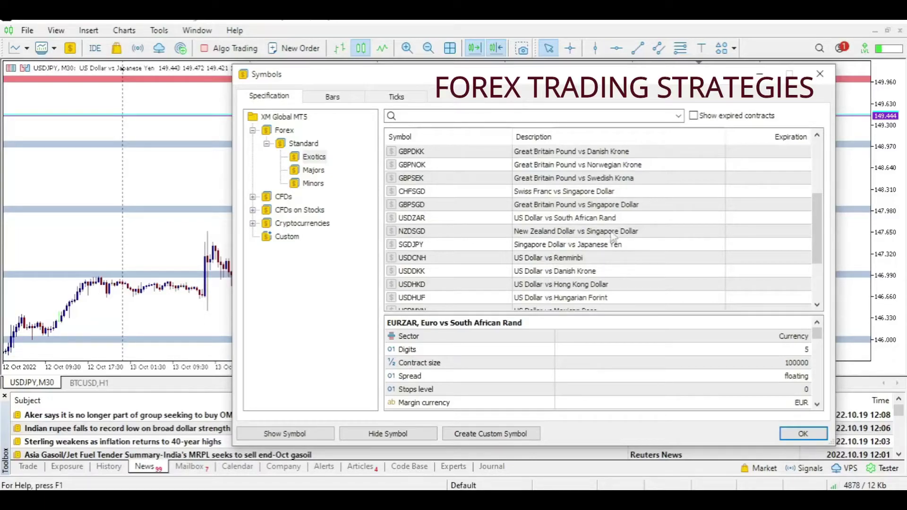
scroll(587, 250, down, 2)
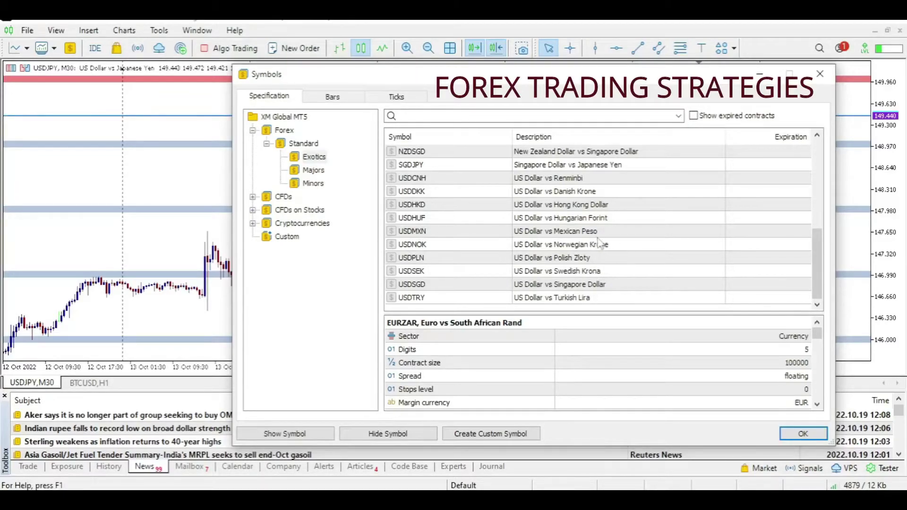
scroll(576, 257, up, 1)
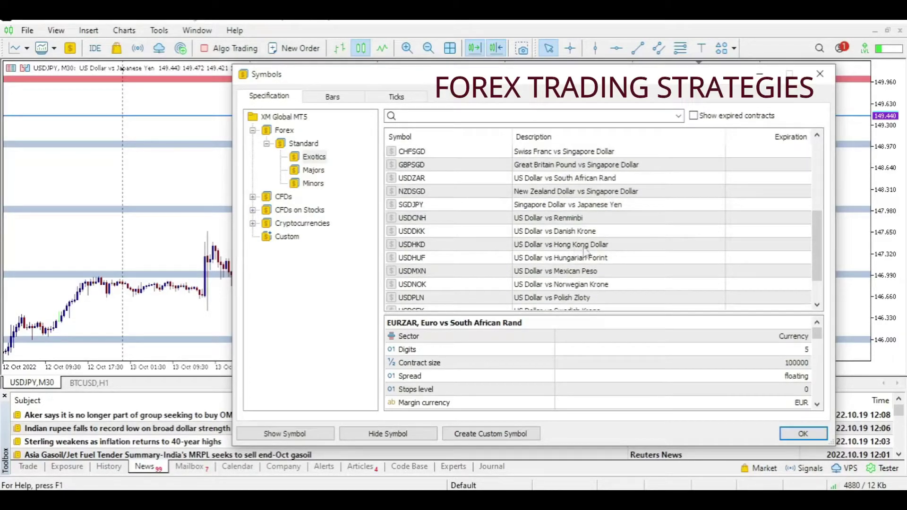
scroll(614, 250, up, 4)
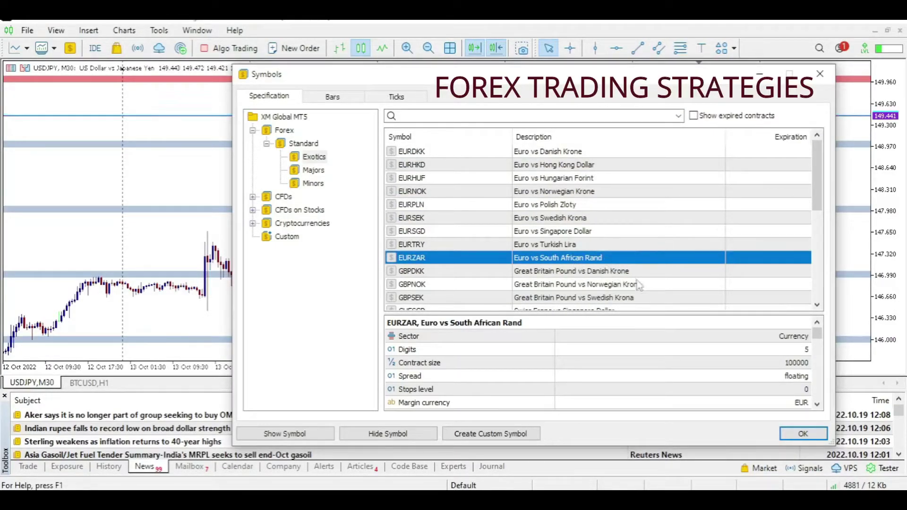
scroll(626, 243, down, 1)
scroll(626, 243, down, 1)
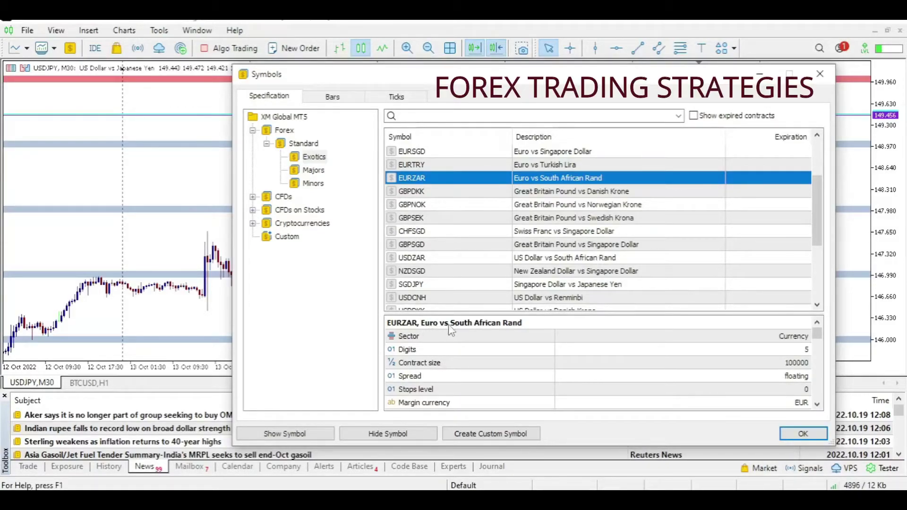
click(797, 378)
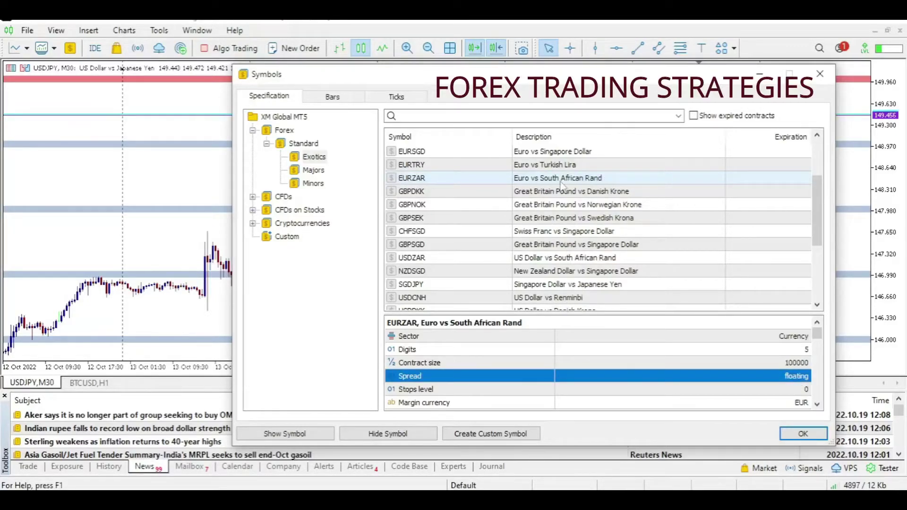
Step: Enable the exotic pair USDZAR for display in the Market Watch and close the symbol list
click(545, 259)
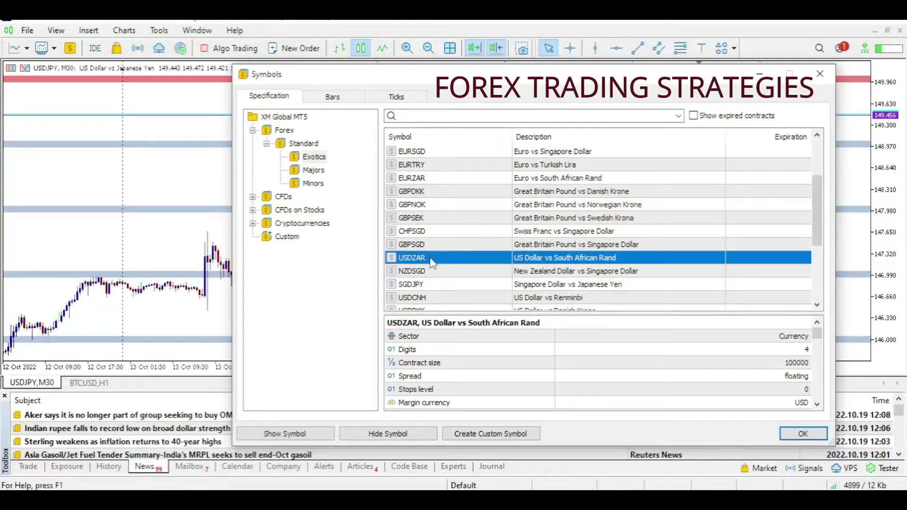
click(293, 436)
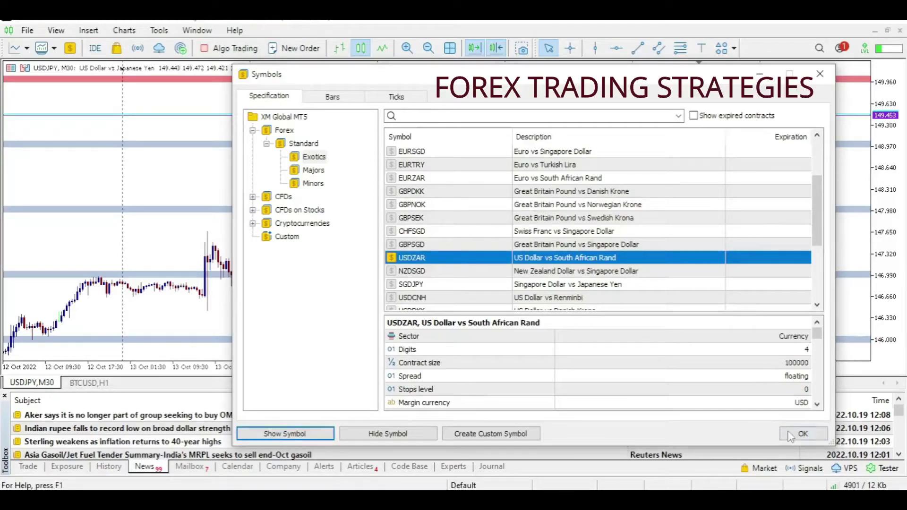
click(807, 438)
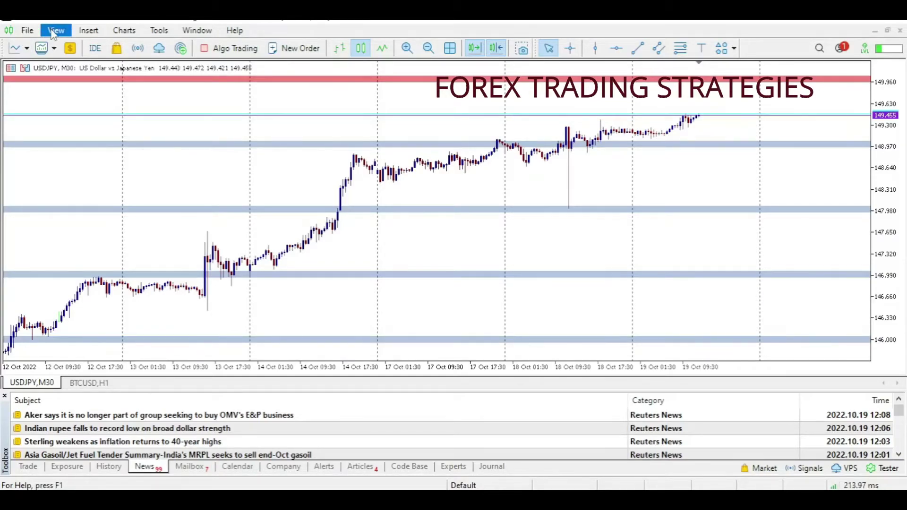
Step: Show the Market Watch and view the summary information of USDZAR
click(54, 34)
click(78, 156)
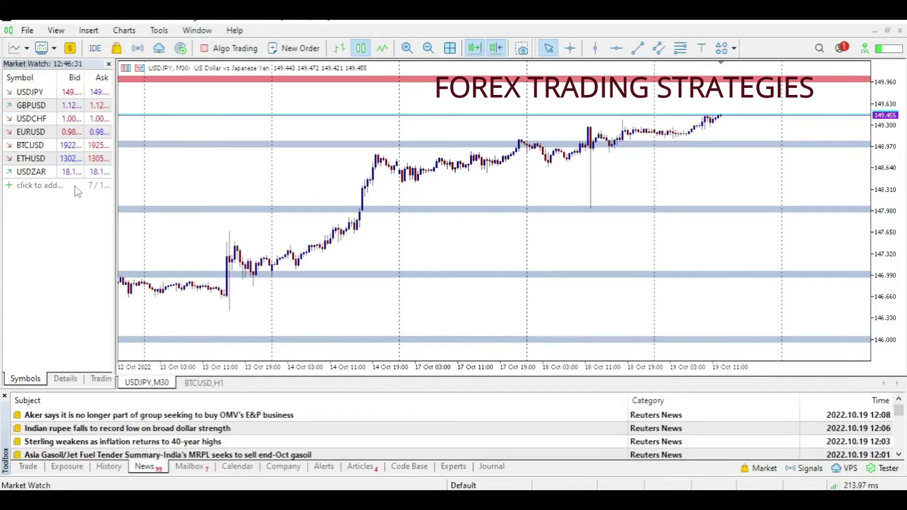
mouse_move(34, 175)
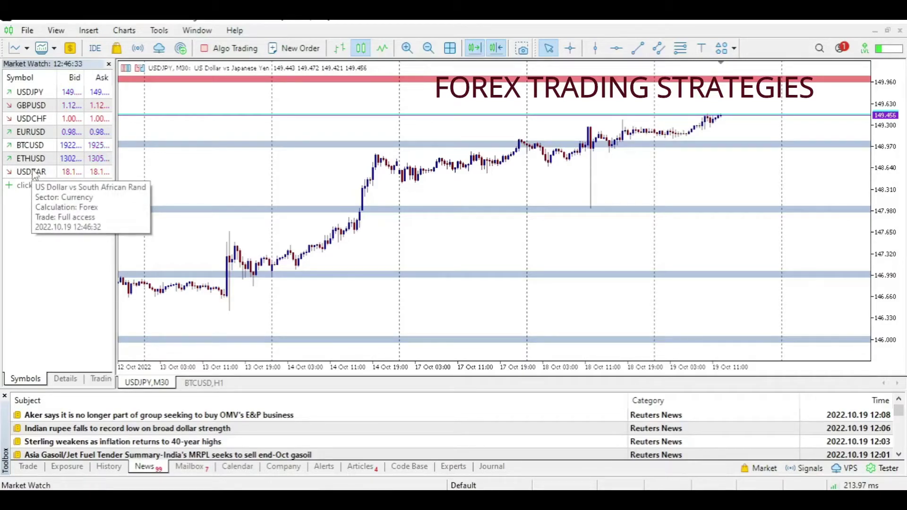
Step: Load USDZAR from the Market Watch into the open M30 chart and view its recent price history
drag(34, 175, 338, 153)
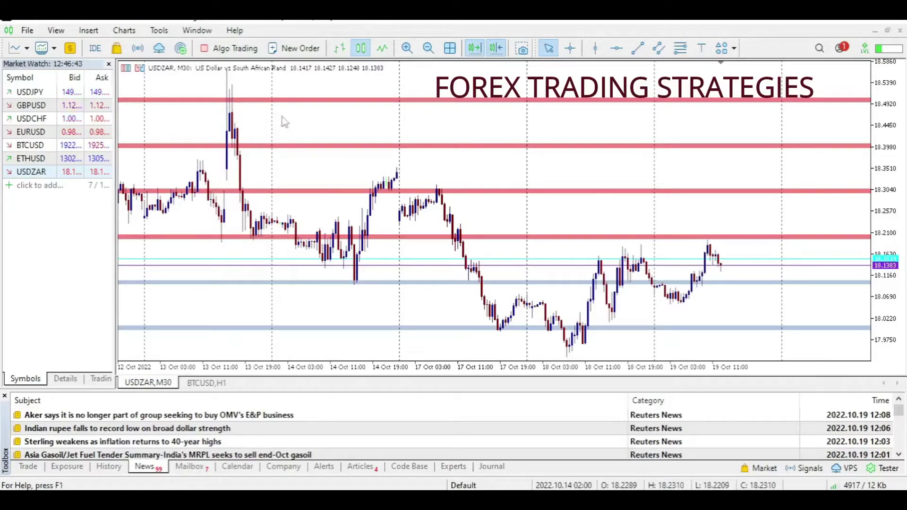
drag(333, 184, 378, 185)
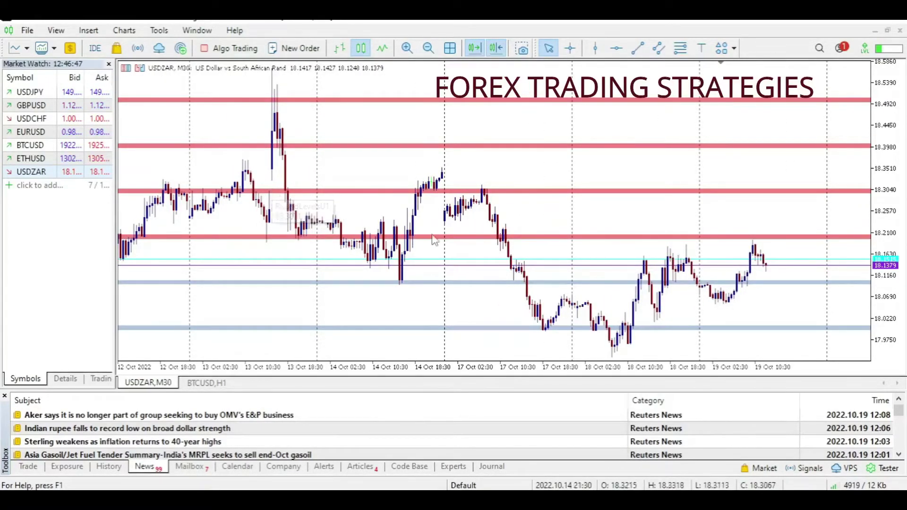
drag(380, 224, 335, 223)
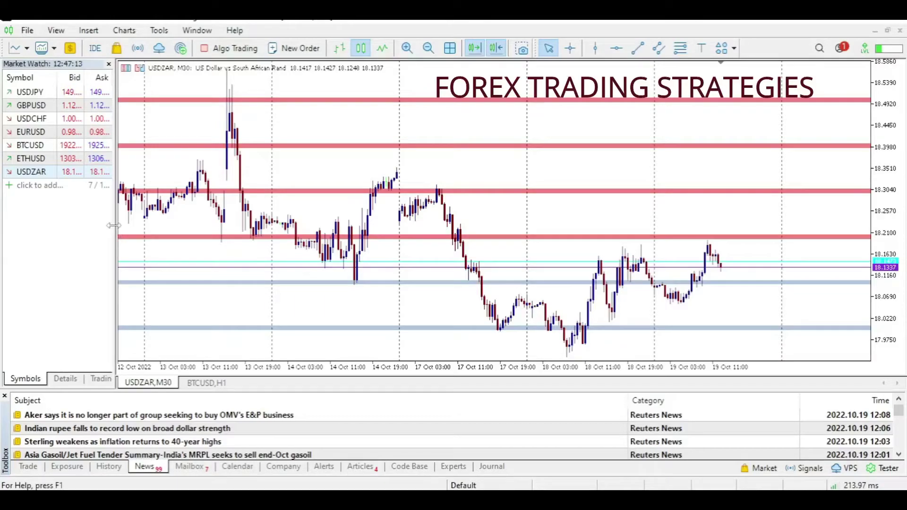
Step: Widen the Market Watch and add the Spread column to its symbol list
drag(115, 227, 141, 227)
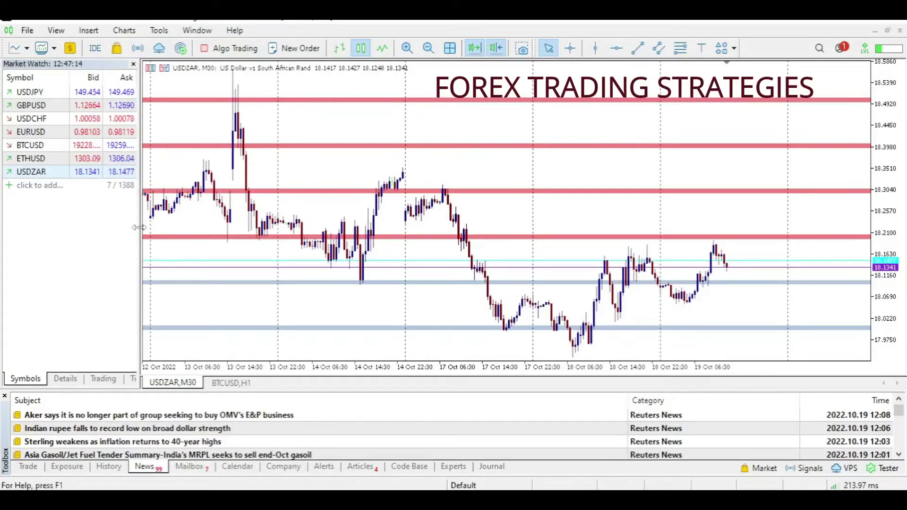
right_click(113, 238)
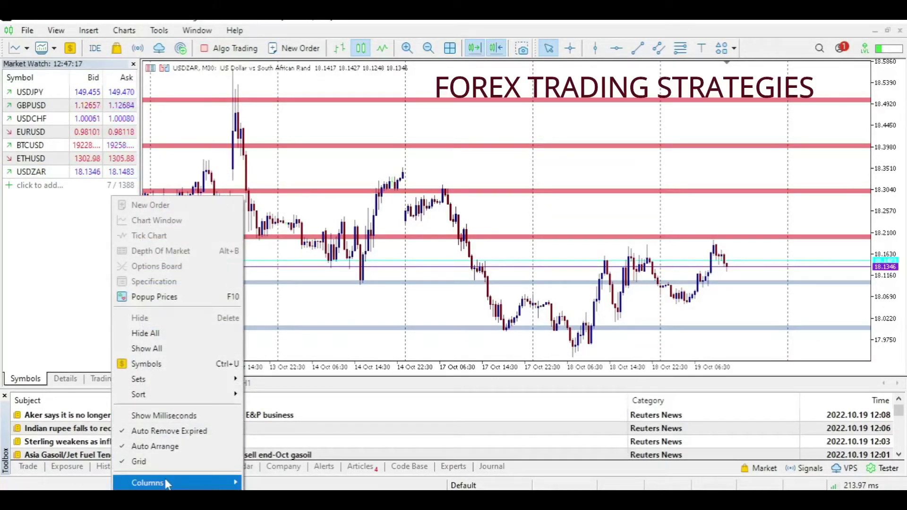
mouse_move(166, 483)
click(272, 375)
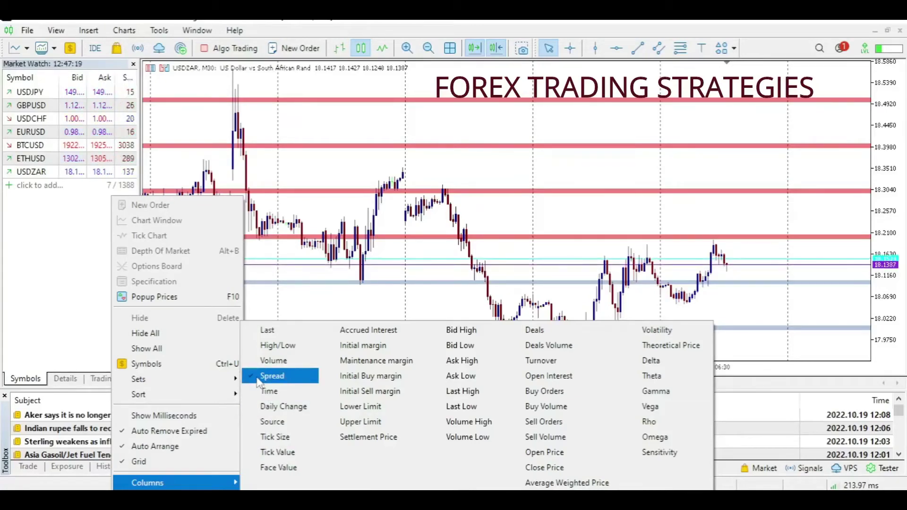
click(76, 218)
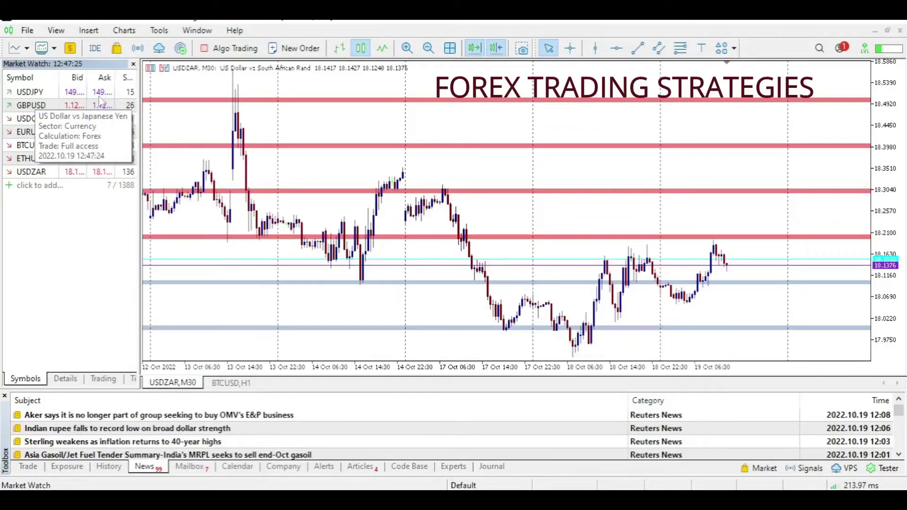
Step: Compare the spreads of the listed symbols and widen the Market Watch until the price and Spread columns show in full
mouse_move(38, 163)
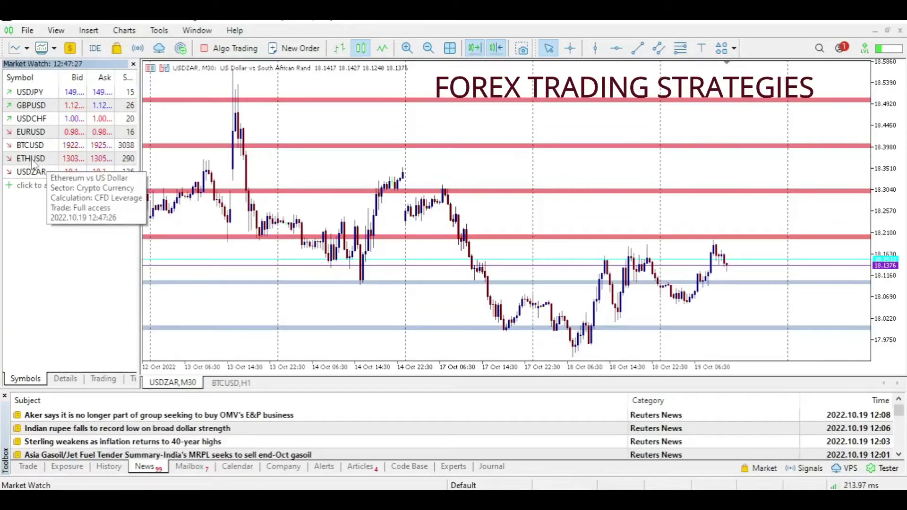
mouse_move(38, 151)
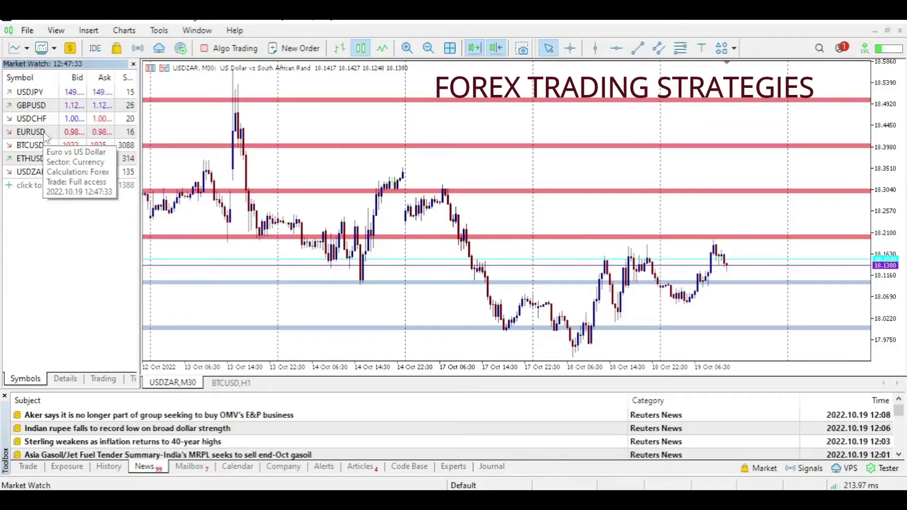
mouse_move(133, 100)
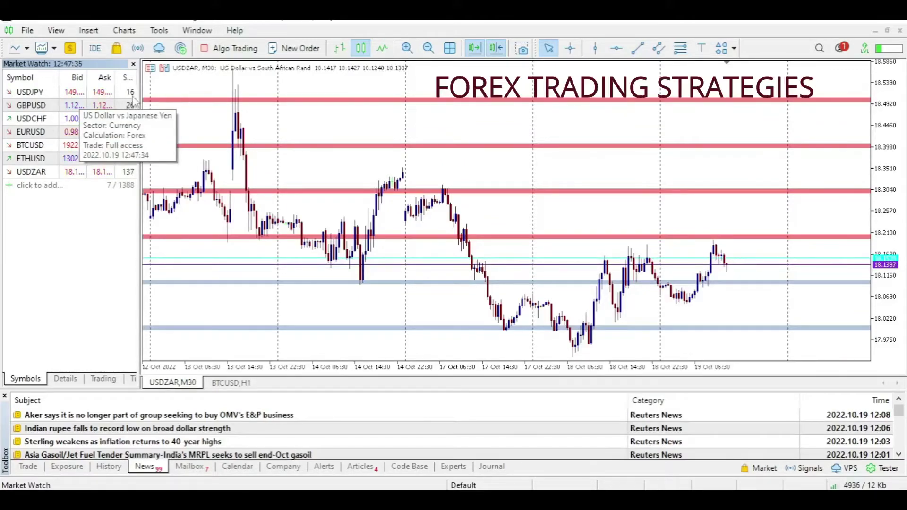
drag(142, 101, 243, 104)
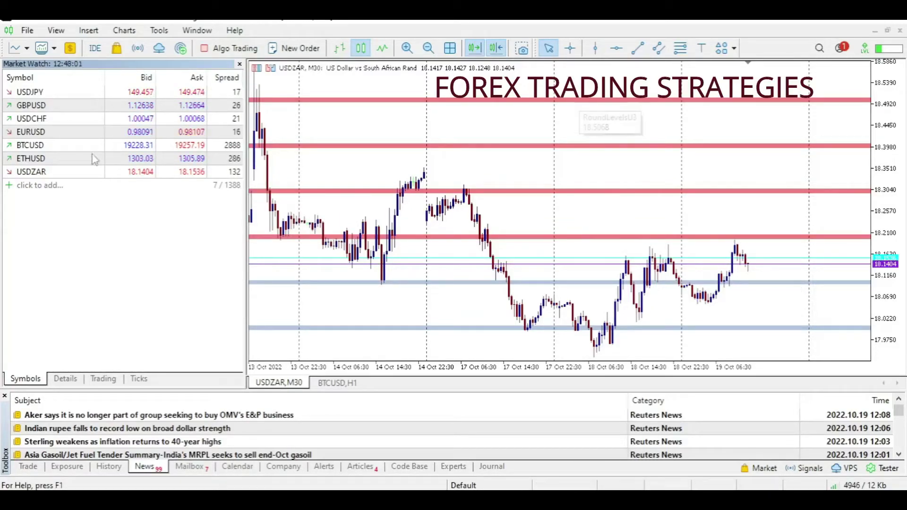
Step: Hide the Market Watch and examine the gap between the bid and ask lines on the USDZAR chart up close
click(239, 64)
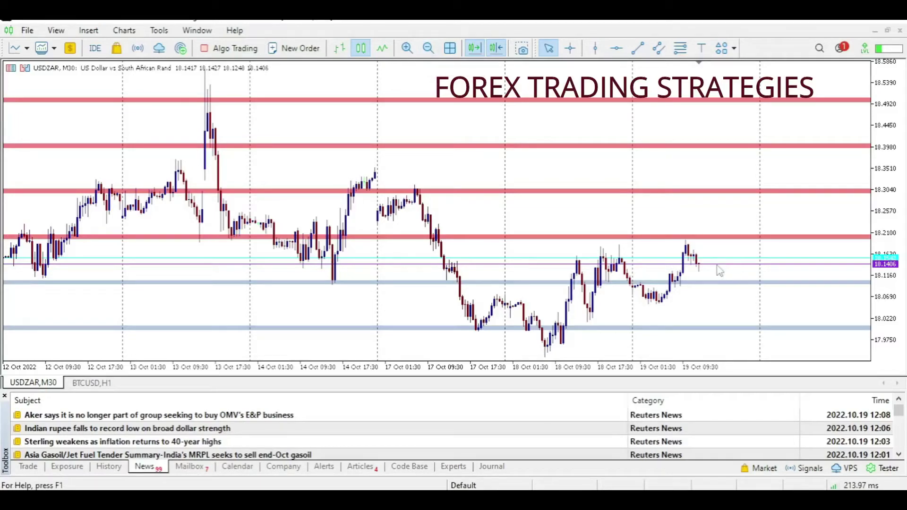
click(407, 48)
click(407, 49)
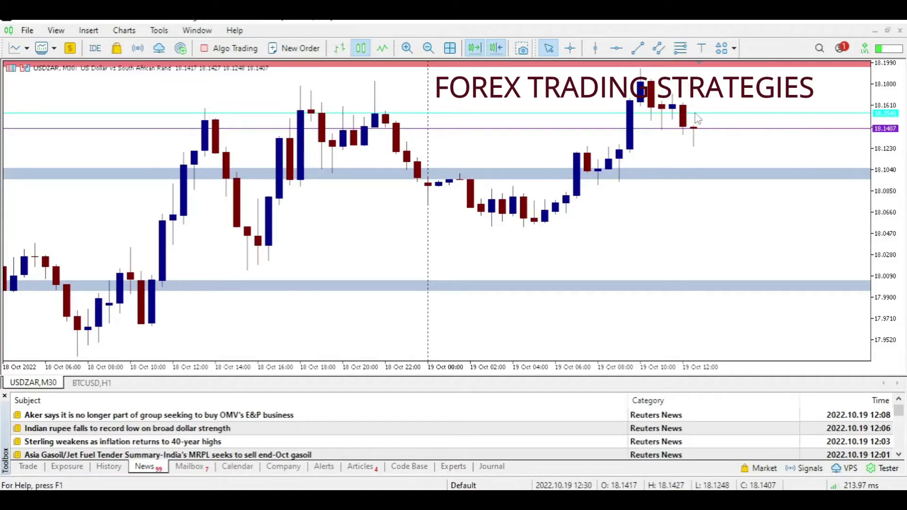
mouse_move(696, 126)
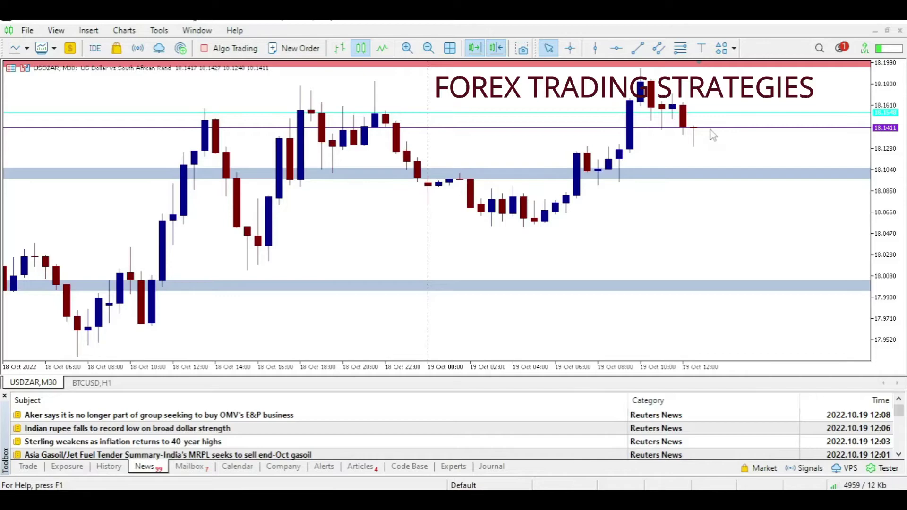
click(428, 50)
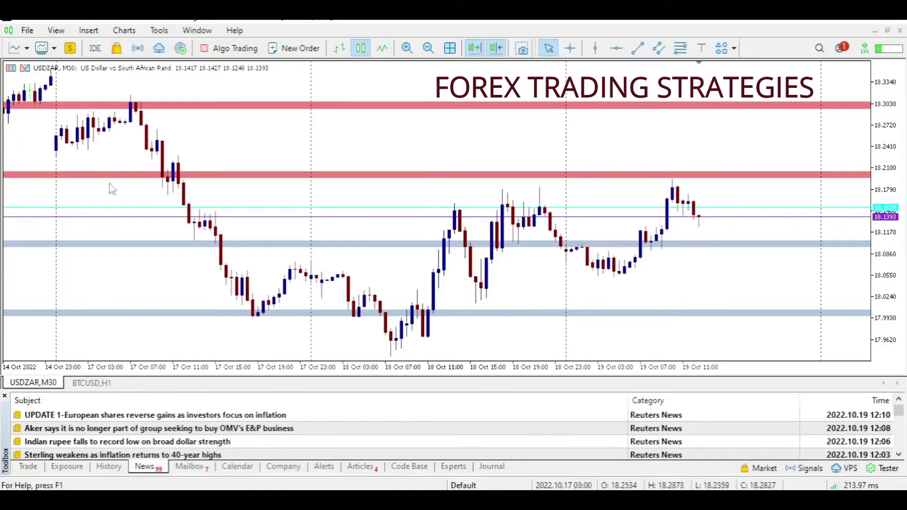
Step: Show the Market Watch again and view the USDZAR specification down to its swap settings
click(56, 33)
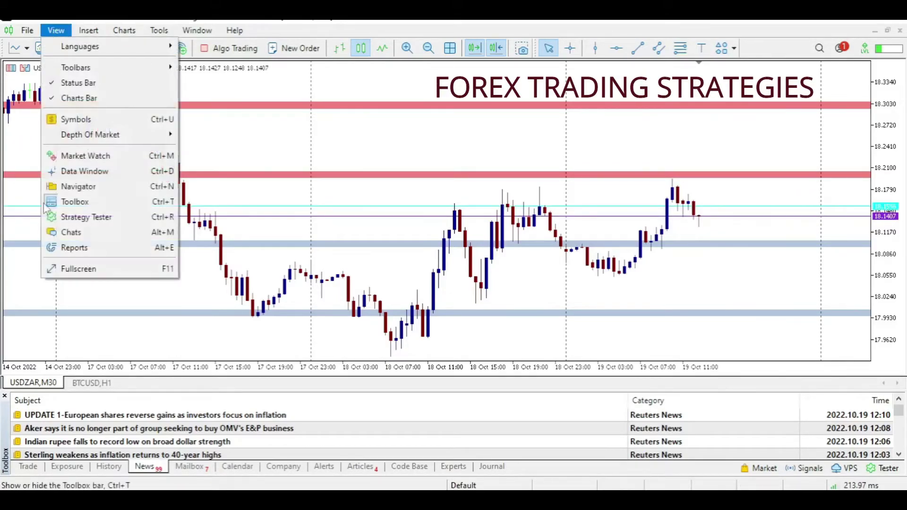
click(68, 159)
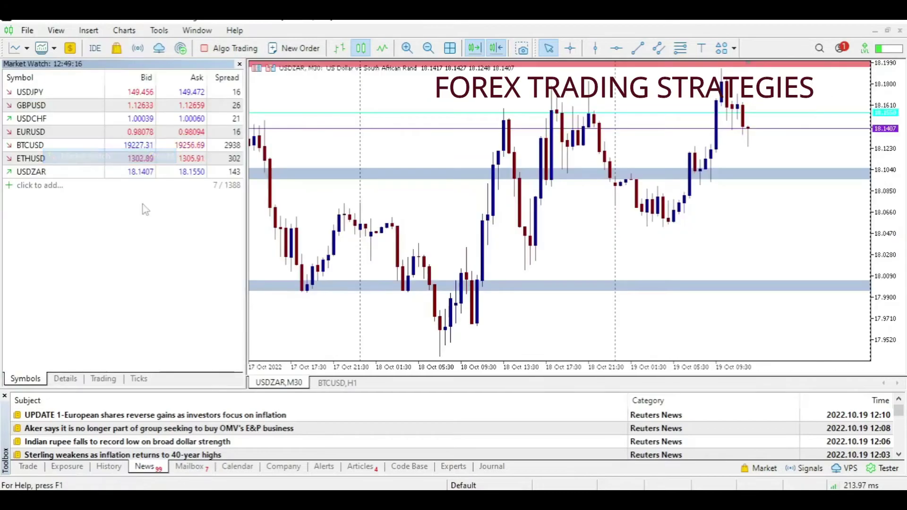
right_click(32, 173)
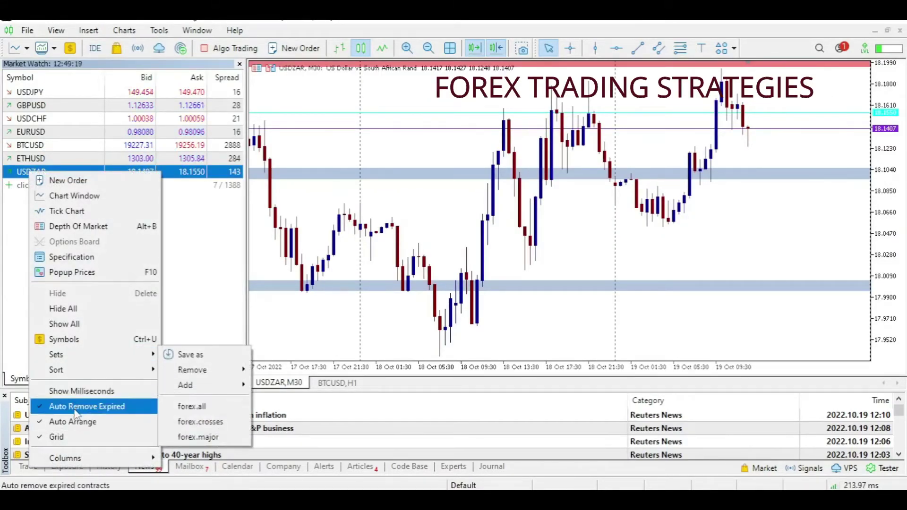
mouse_move(78, 359)
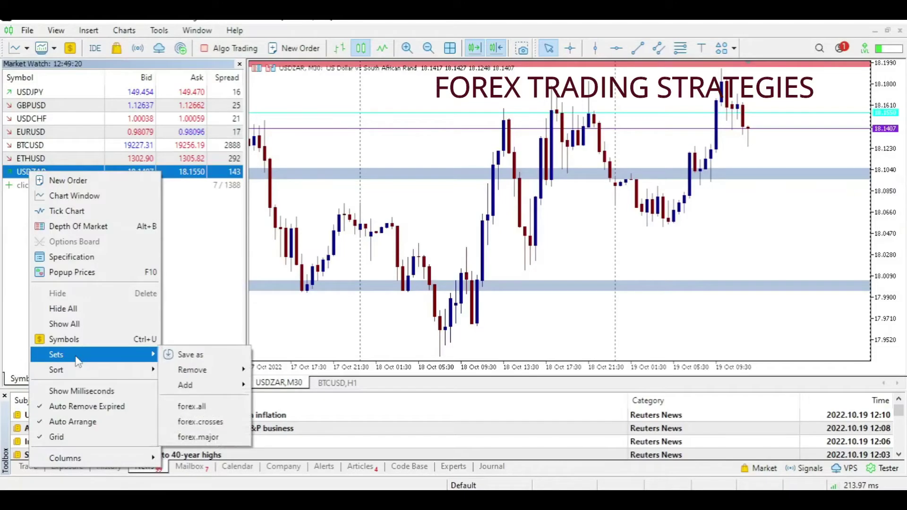
click(71, 256)
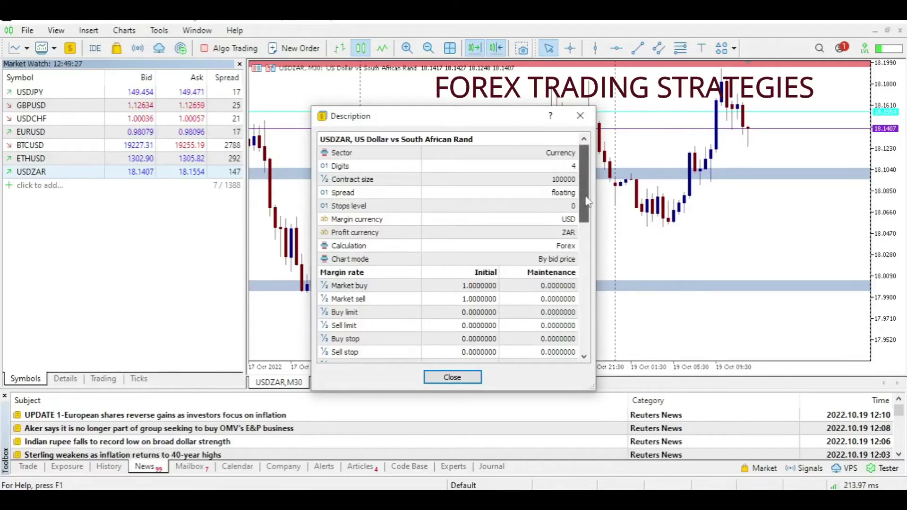
drag(587, 201, 574, 274)
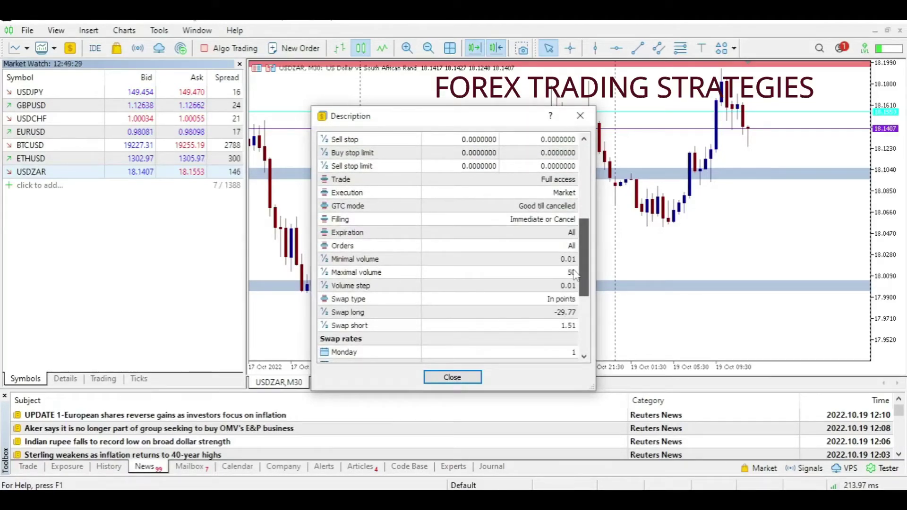
Step: Check the Swap long and Swap short values of USDZAR and close the specification
click(372, 331)
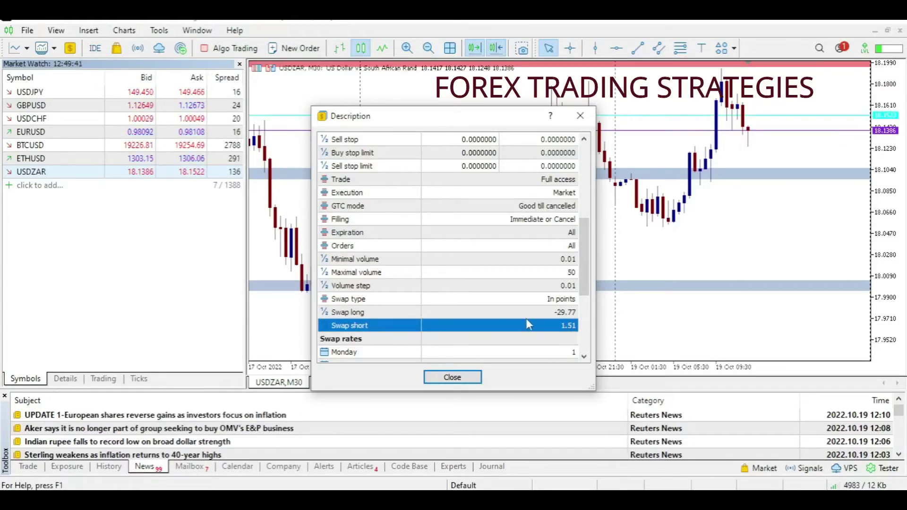
click(498, 314)
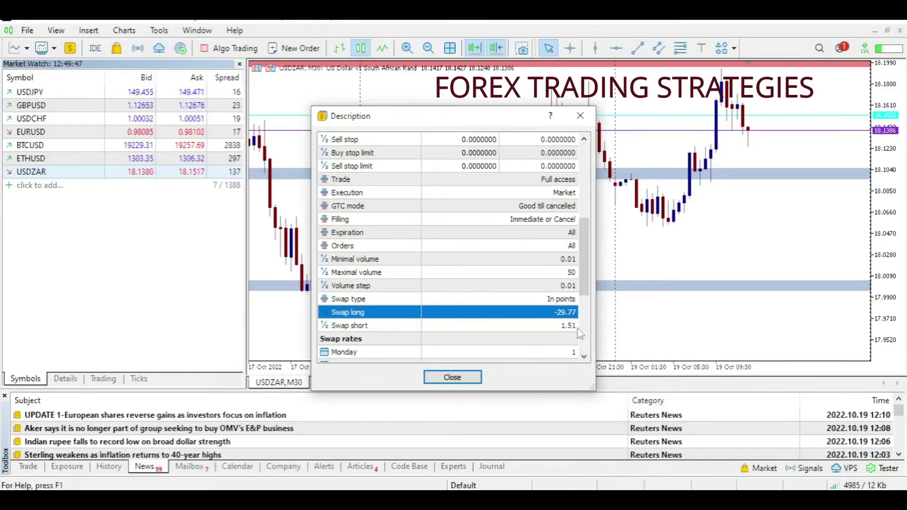
click(563, 327)
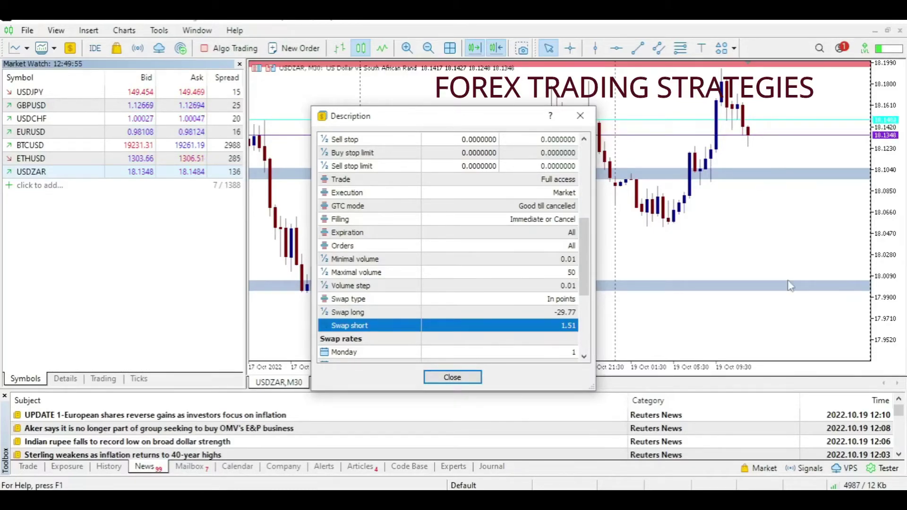
click(452, 377)
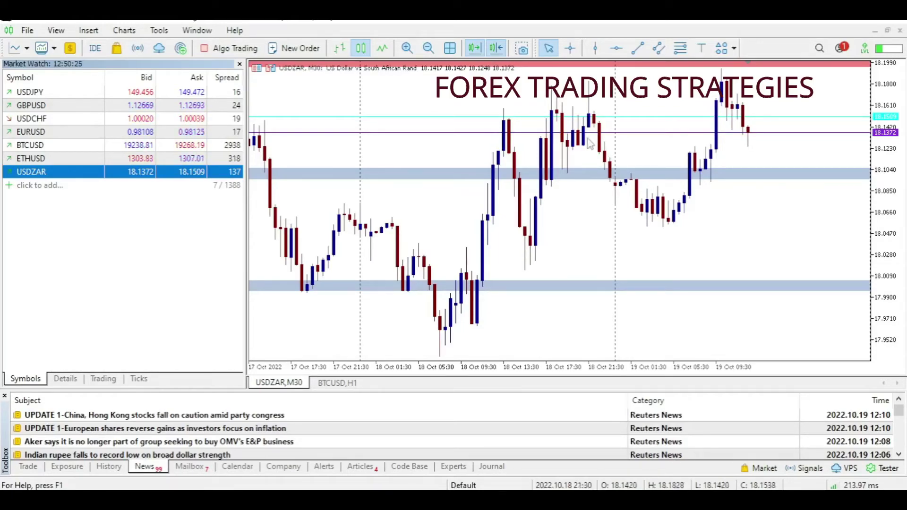
Step: Hide the Market Watch and examine the price swings on the USDZAR M30 chart from 12 to 19 October 2022
click(239, 65)
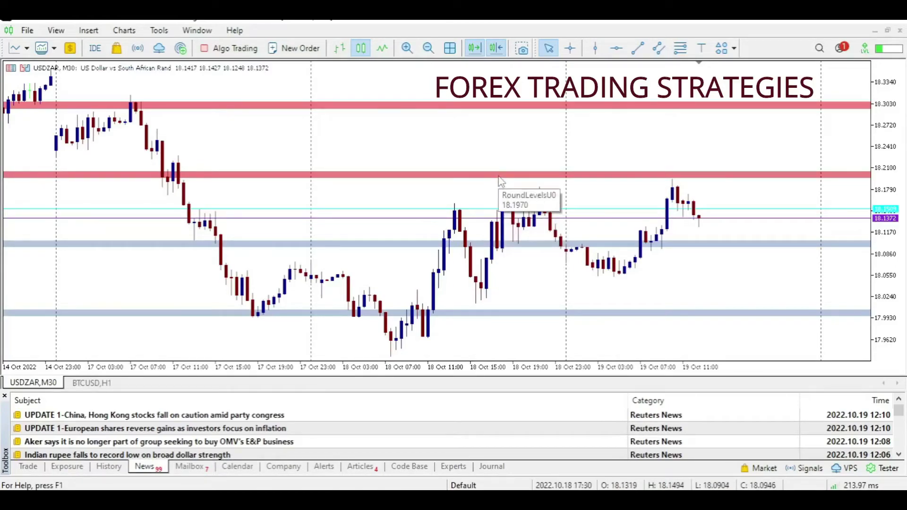
click(429, 48)
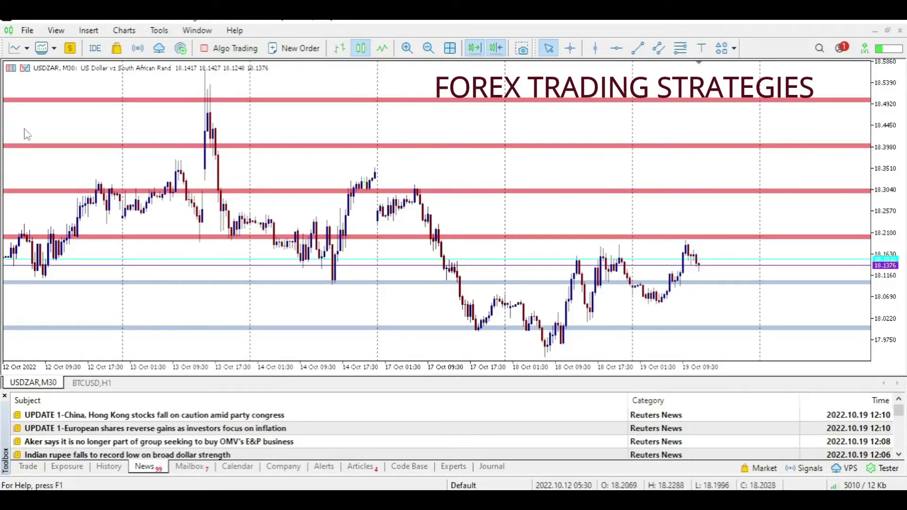
mouse_move(100, 151)
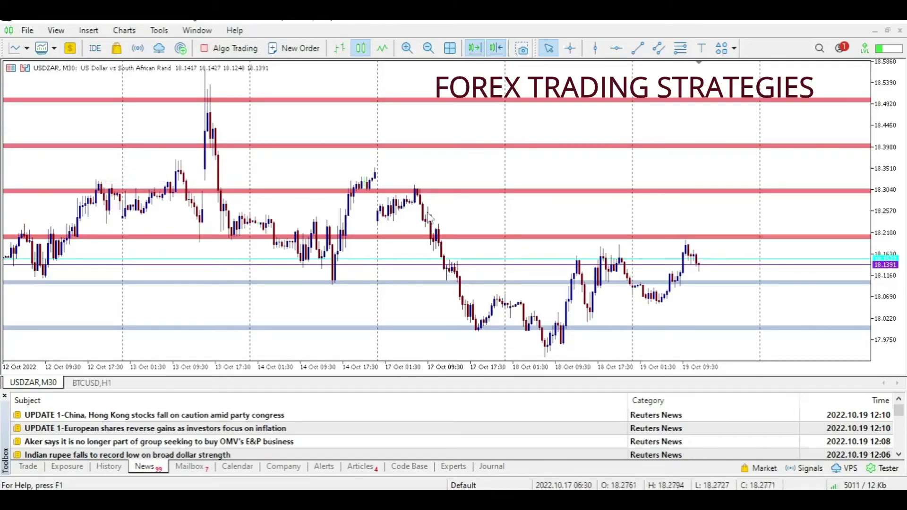
mouse_move(424, 211)
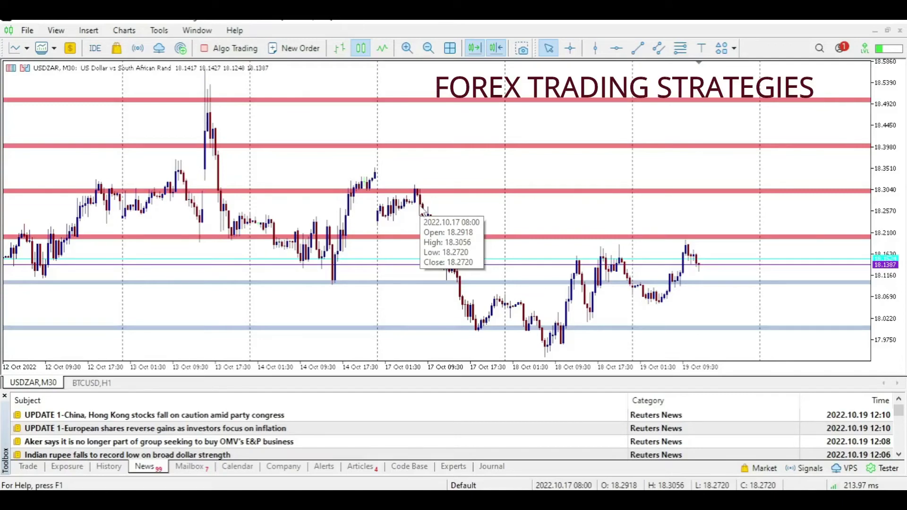
mouse_move(457, 189)
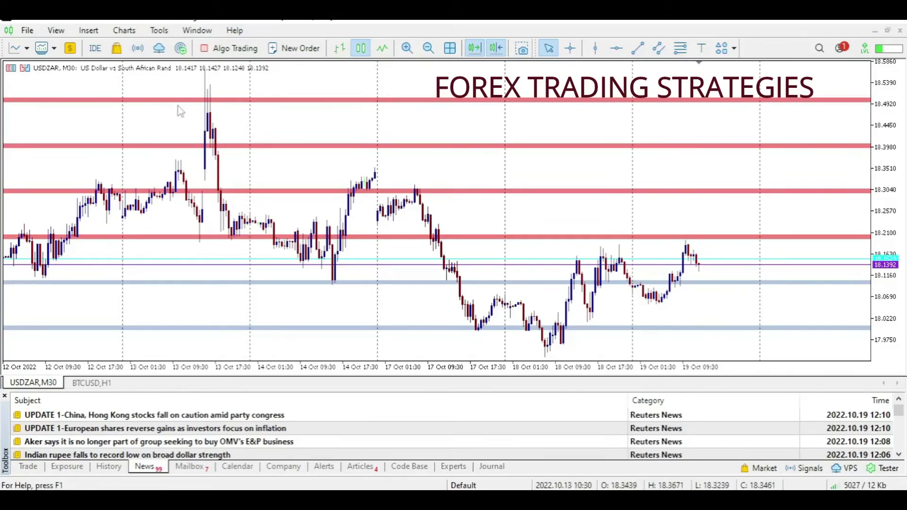
mouse_move(606, 272)
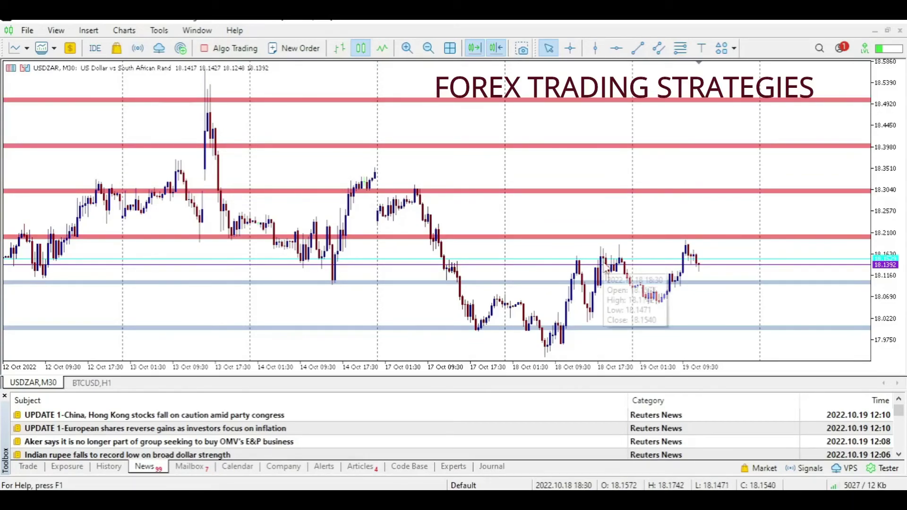